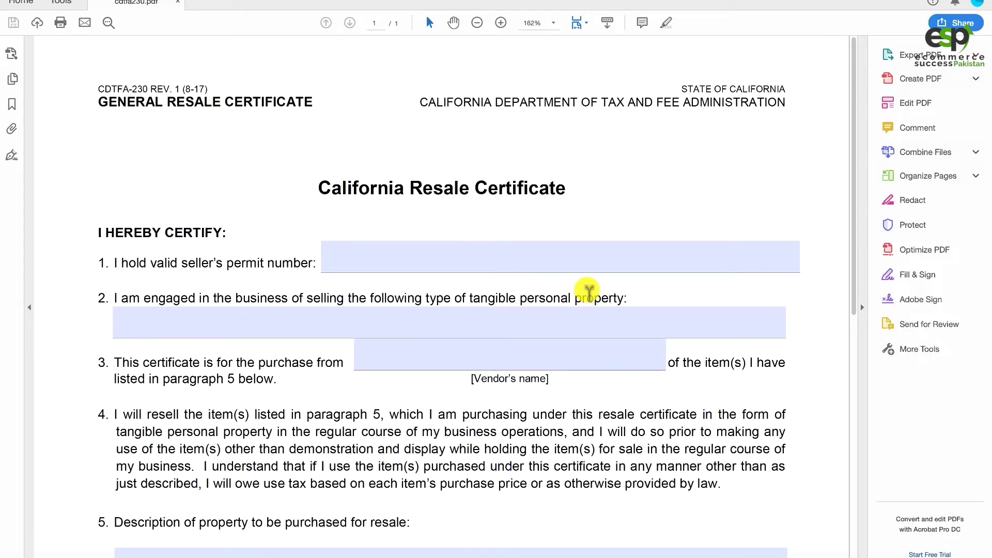
Step: Scroll through the resale certificate to locate the seller's permit number field on line 1
scroll(588, 289, down, 8)
scroll(588, 289, down, 2)
scroll(588, 290, down, 3)
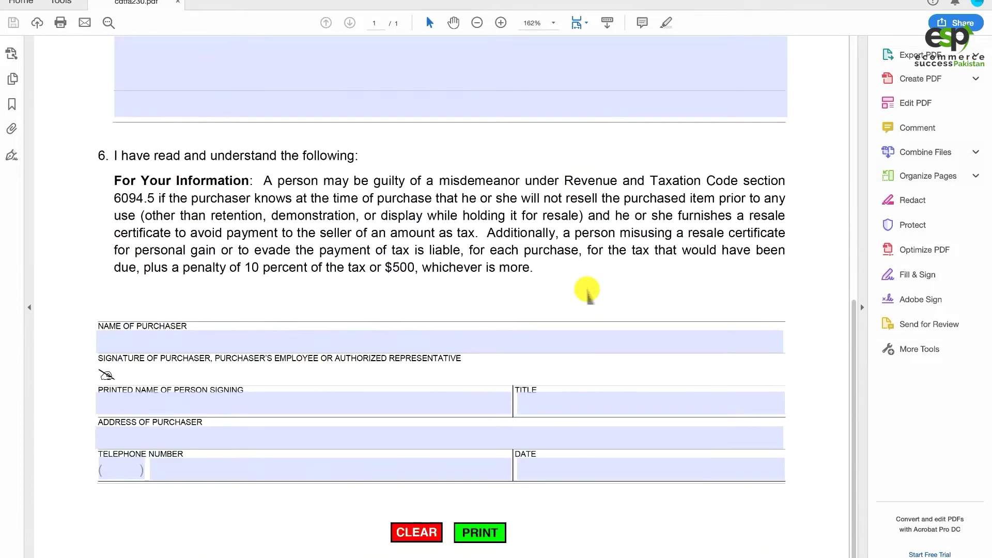
scroll(589, 290, up, 8)
scroll(589, 291, up, 4)
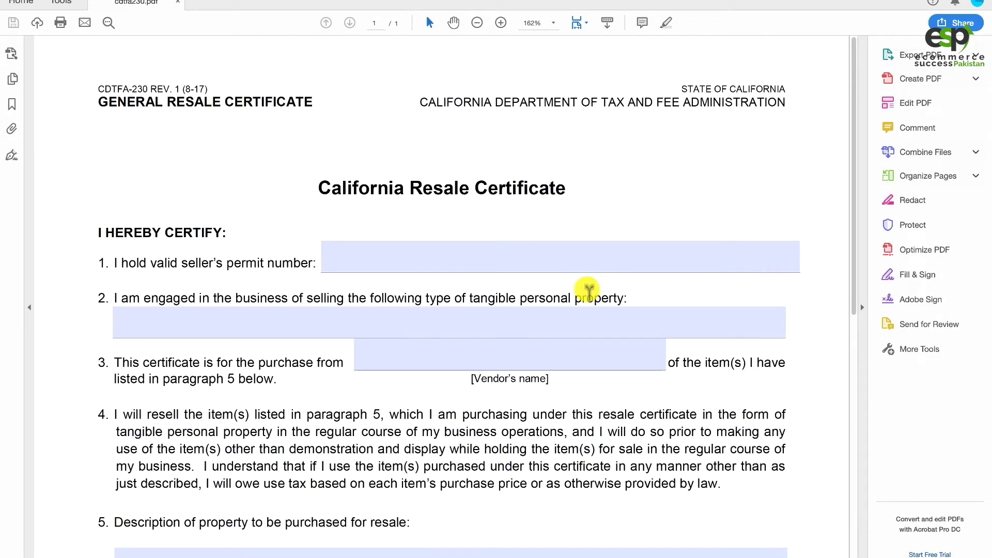
click(520, 256)
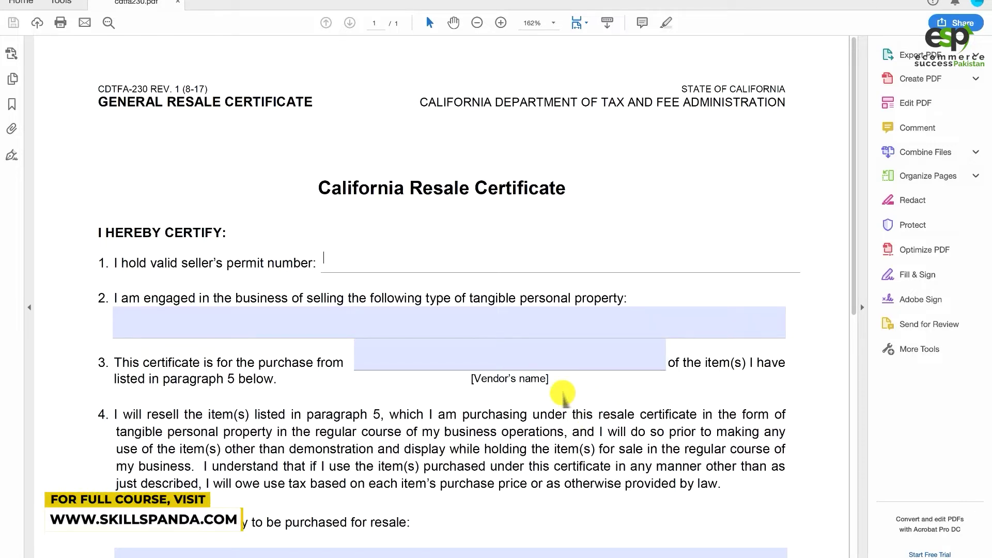
scroll(563, 394, down, 5)
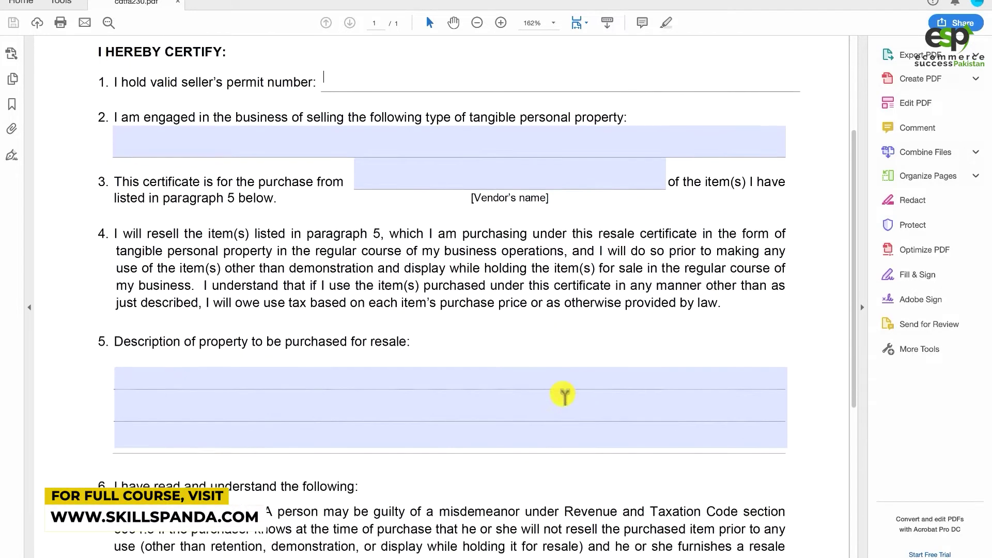
click(598, 367)
scroll(598, 373, down, 1)
scroll(595, 371, down, 8)
scroll(568, 289, up, 12)
scroll(537, 191, up, 2)
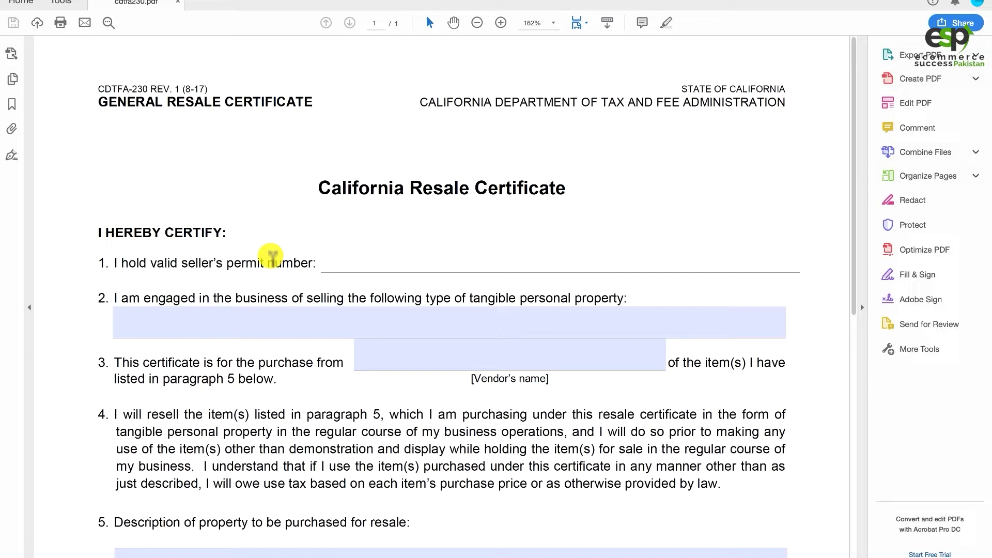
Step: Enter 12345678 as the seller's permit number
click(401, 271)
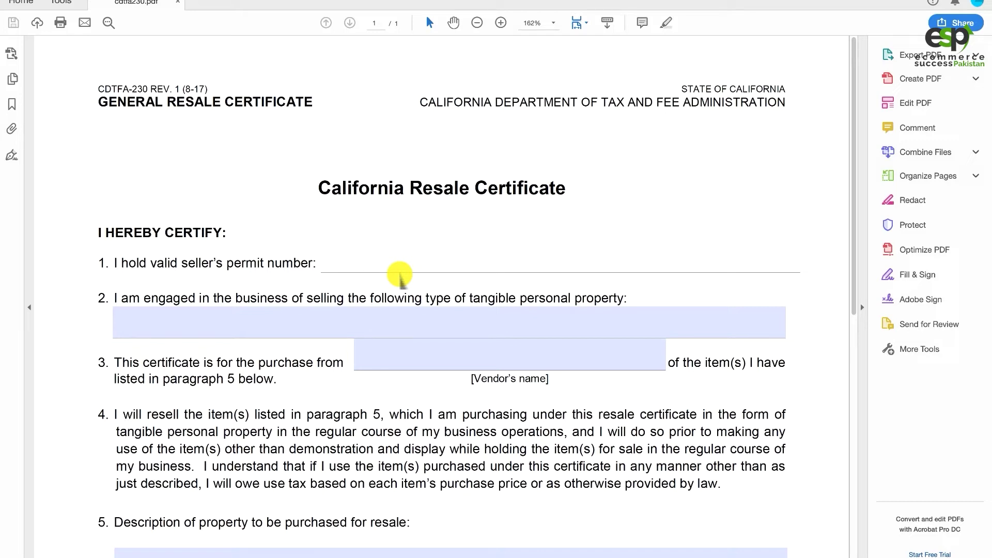
text(12345)
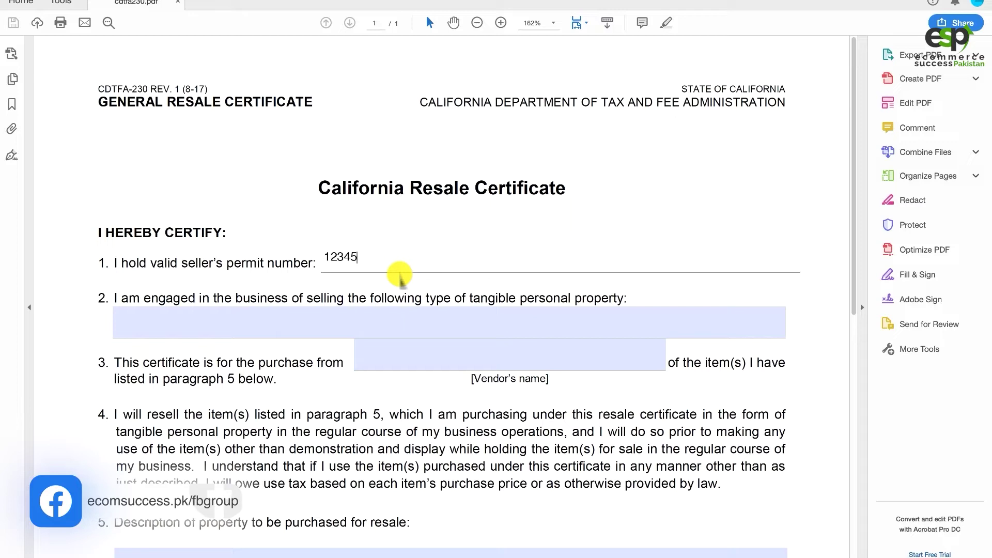
text(678)
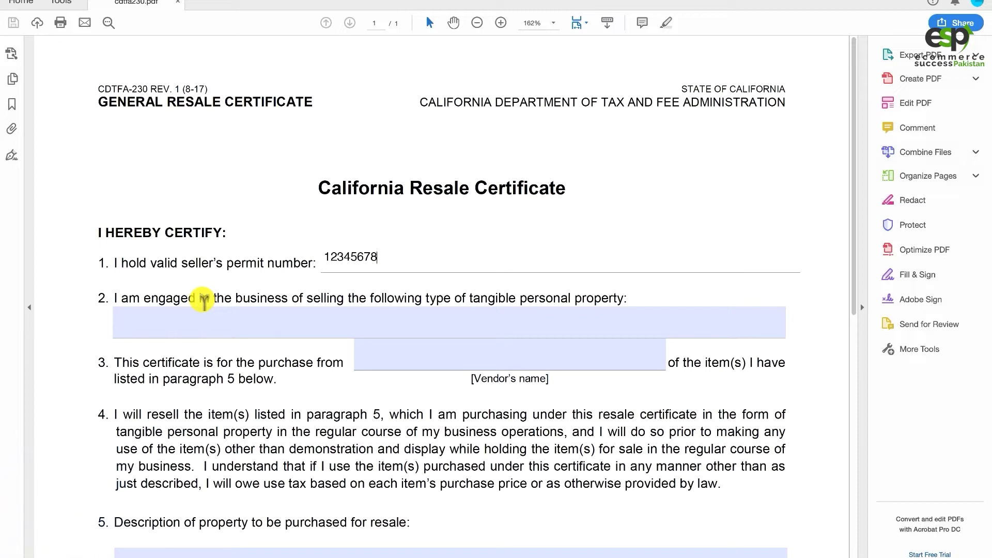
click(272, 324)
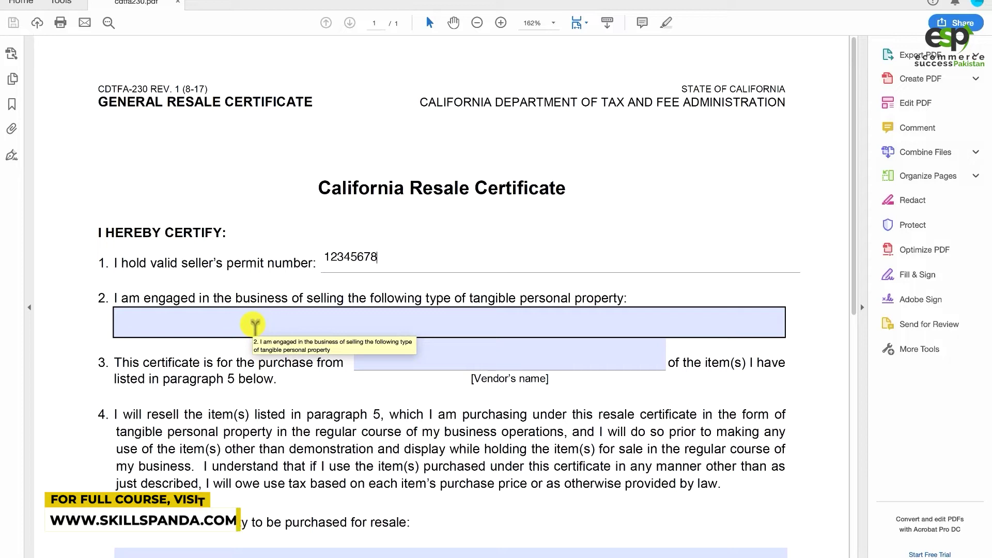
Step: Enter 'Furniture,' as the property type on line 2 and 'Walmart' as the vendor's name
click(255, 325)
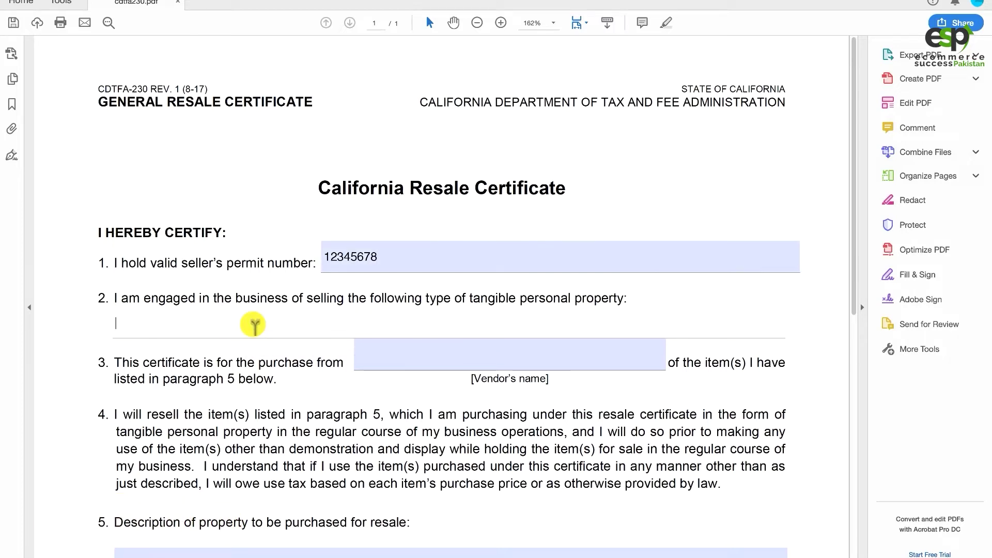
text(F)
text(urniture)
text(,)
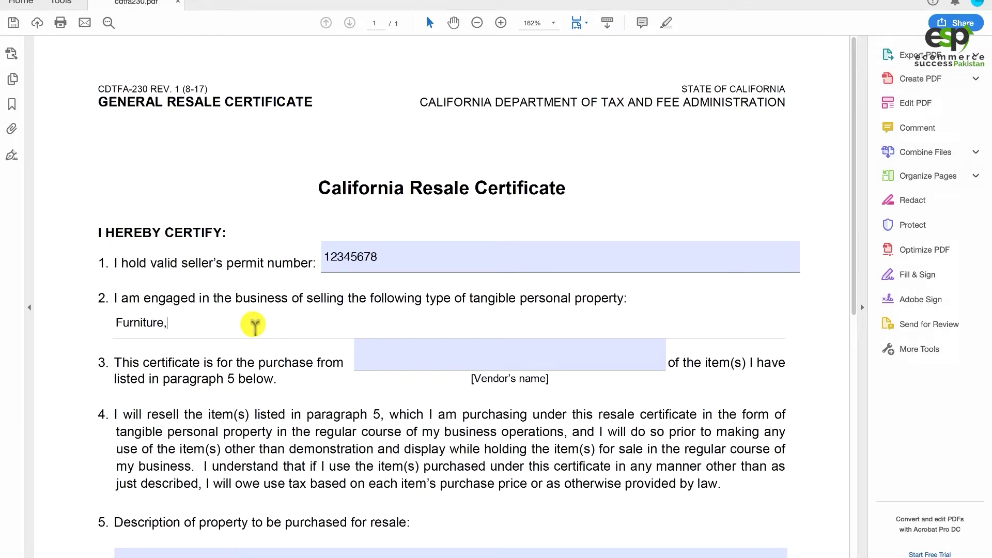
click(438, 360)
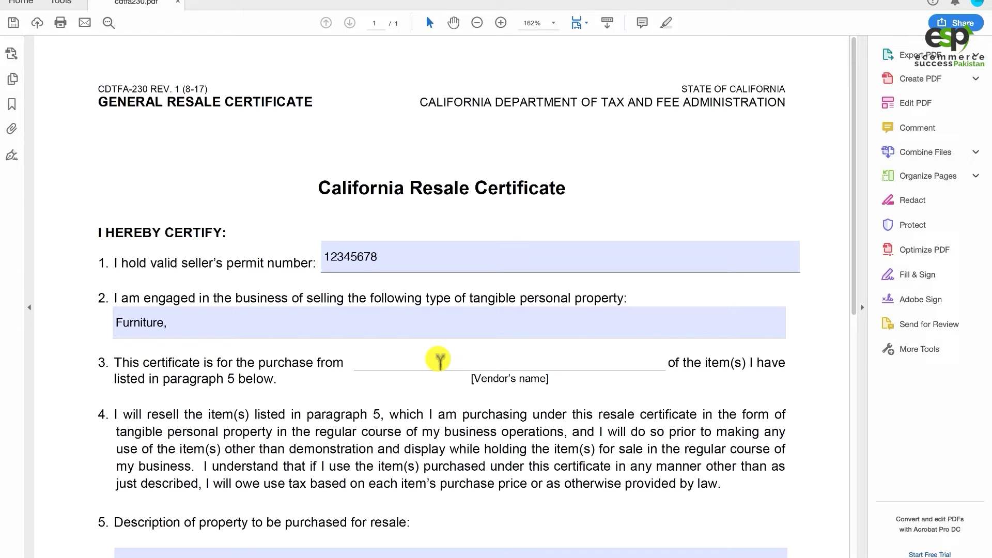
text(Walm)
text(art)
scroll(439, 360, down, 2)
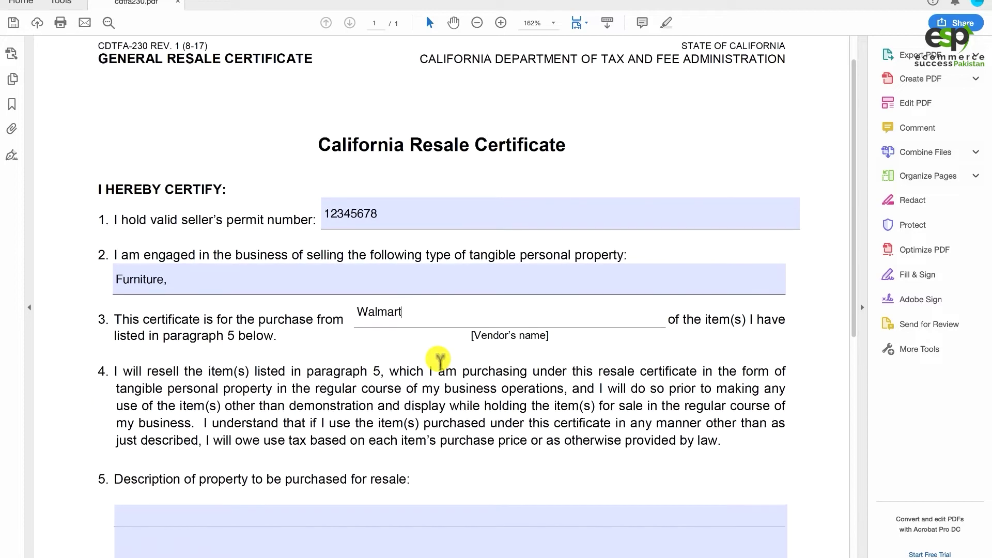
scroll(436, 361, down, 3)
scroll(276, 373, down, 2)
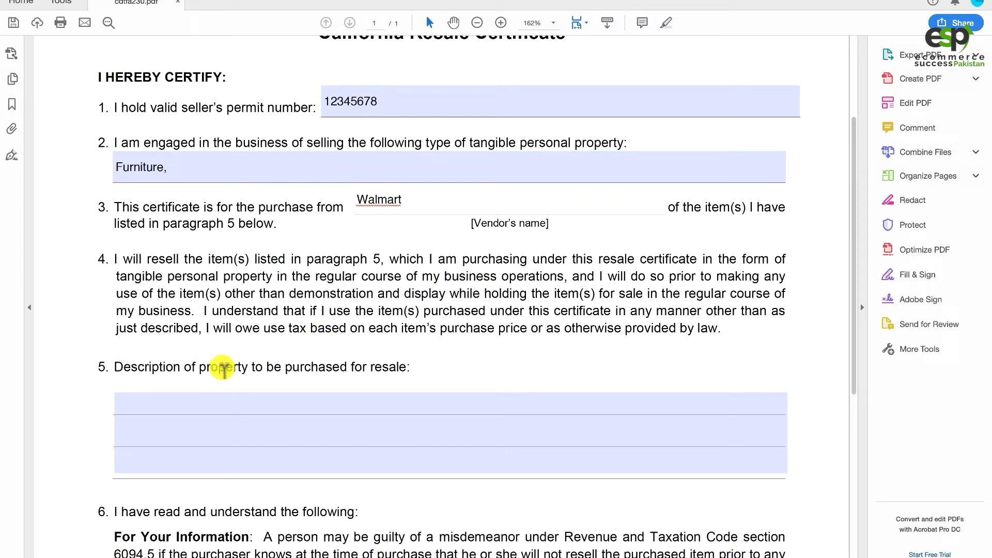
Step: Type 'Furniture,' in the item 5 description box, deleting the stray extra text
click(309, 408)
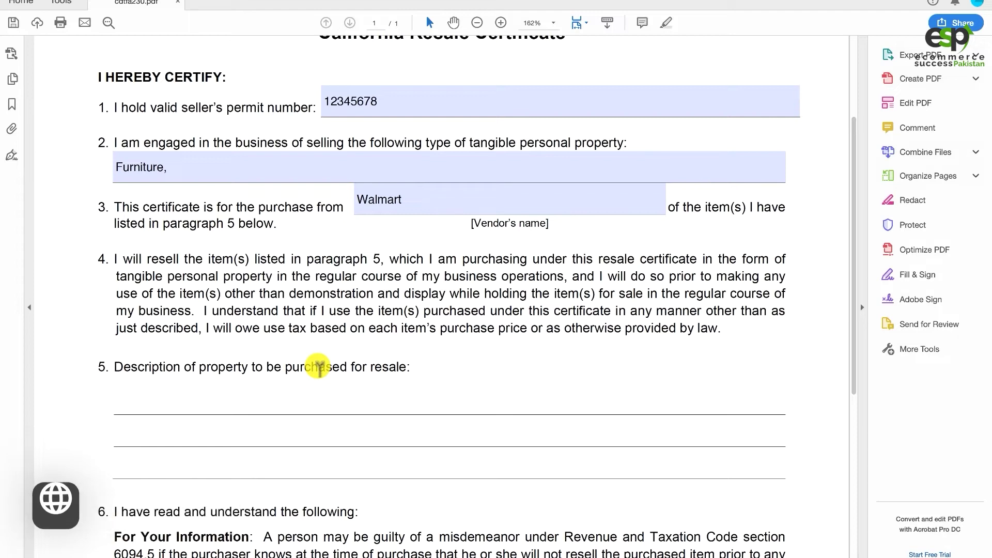
text(Furnit)
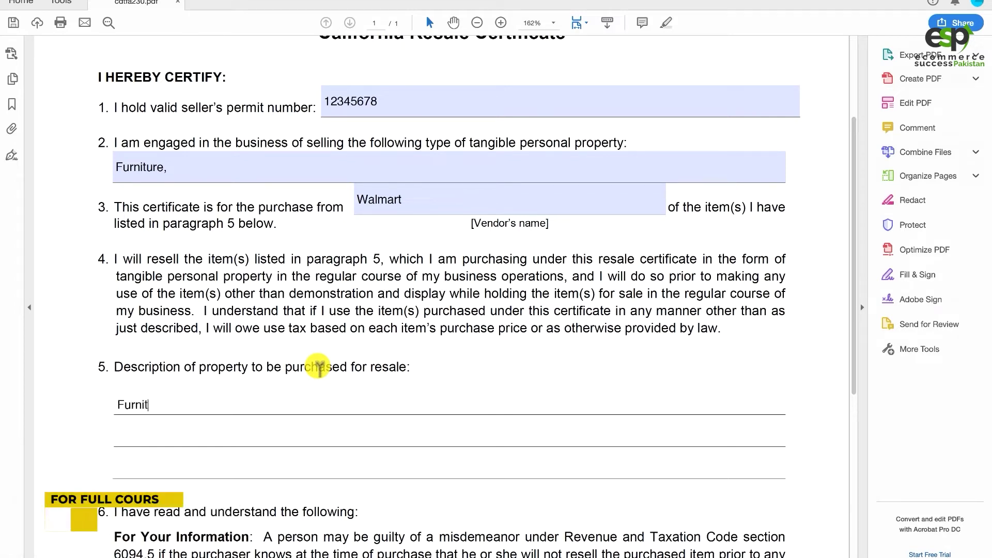
text(ure)
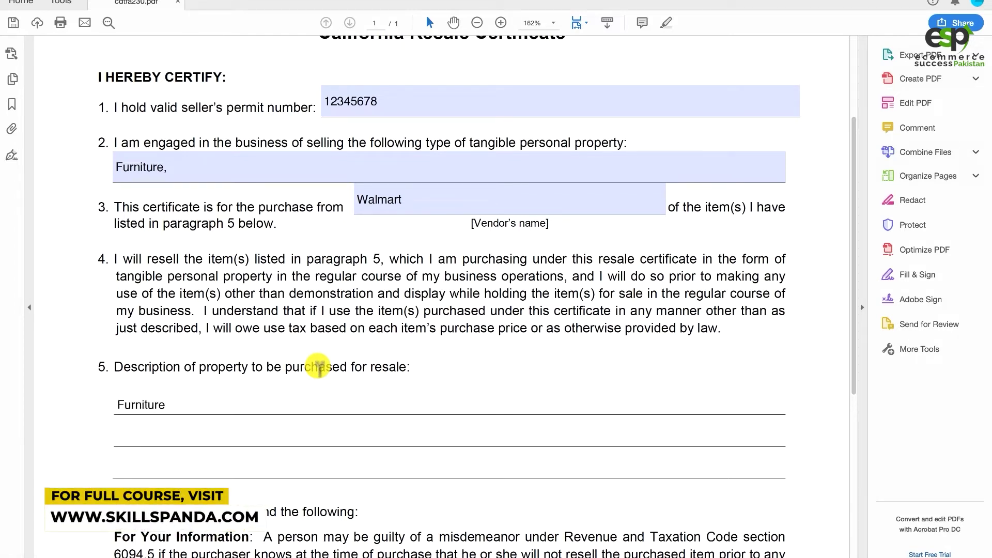
text(, y)
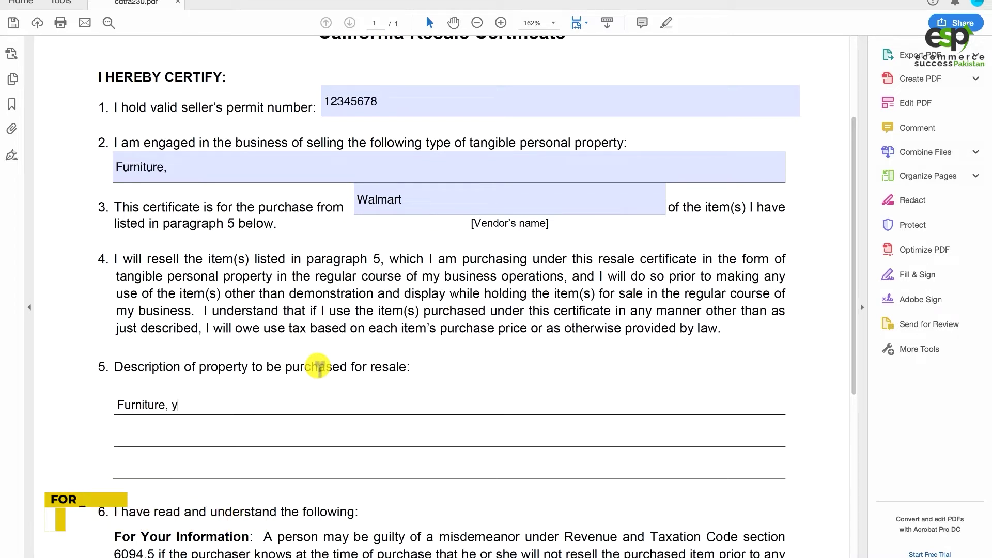
text(ou)
key(BackSpace)
key(BackSpace)
key(BackSpace)
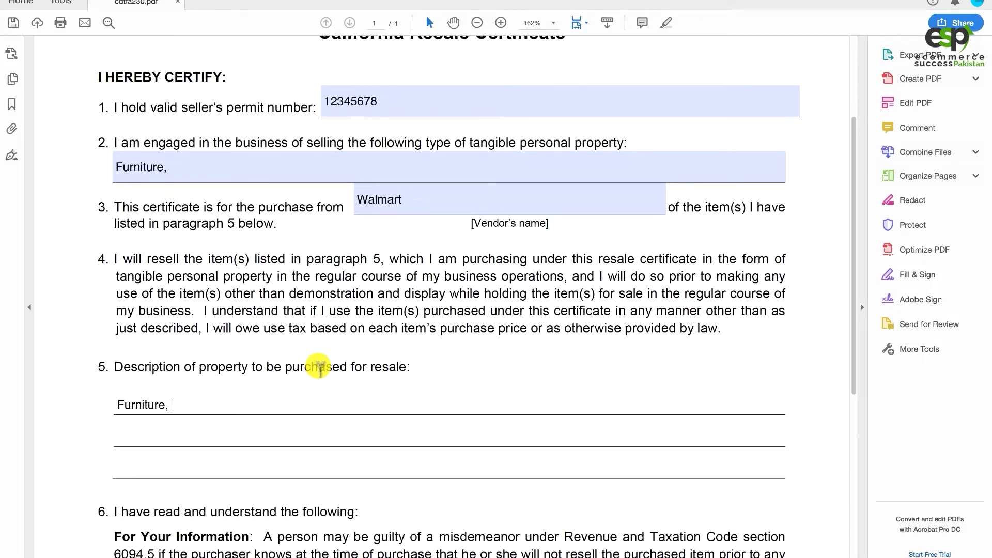
scroll(321, 370, down, 3)
scroll(337, 326, down, 3)
scroll(201, 257, down, 2)
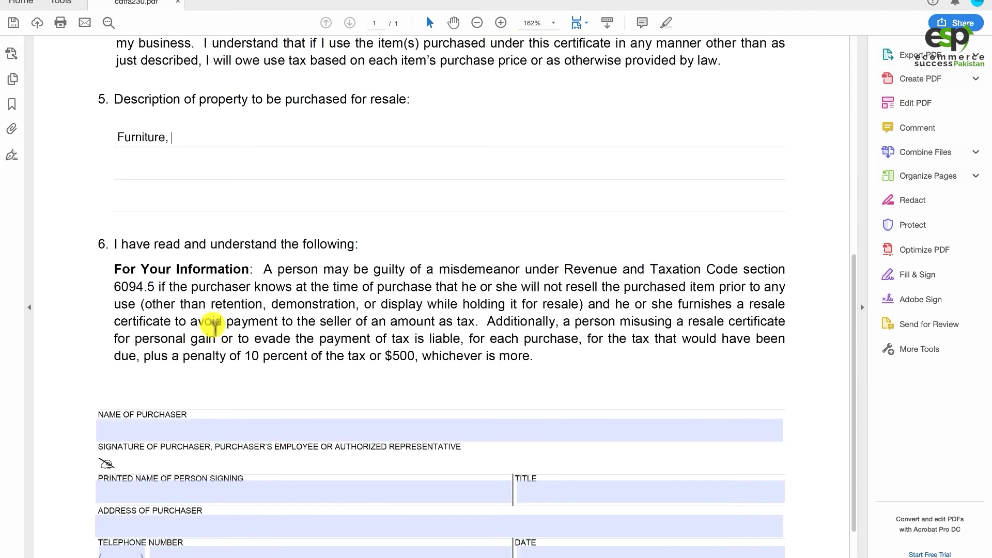
Step: Enter 'Business Name LLC' as the purchaser name and fill in the signer's printed name
scroll(199, 370, down, 2)
click(148, 347)
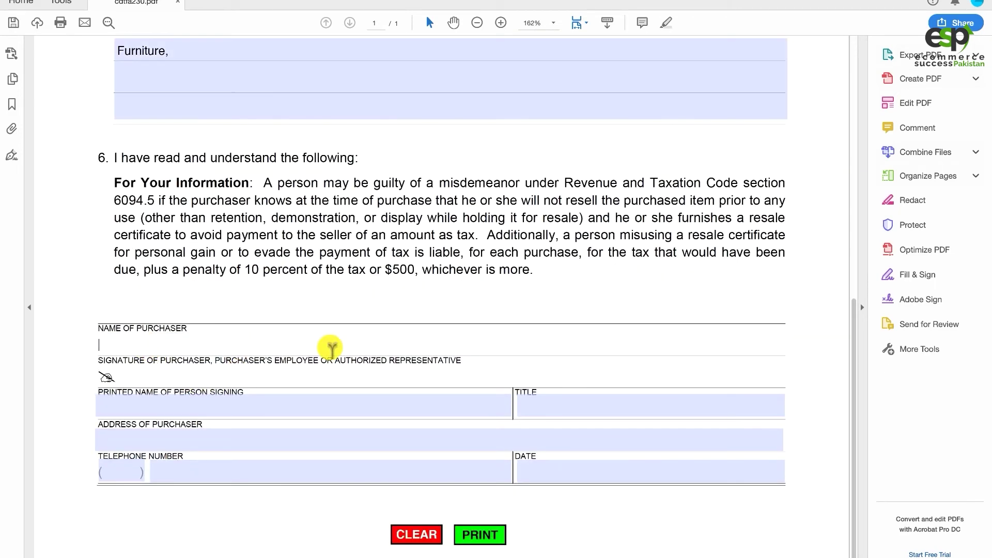
text(Business)
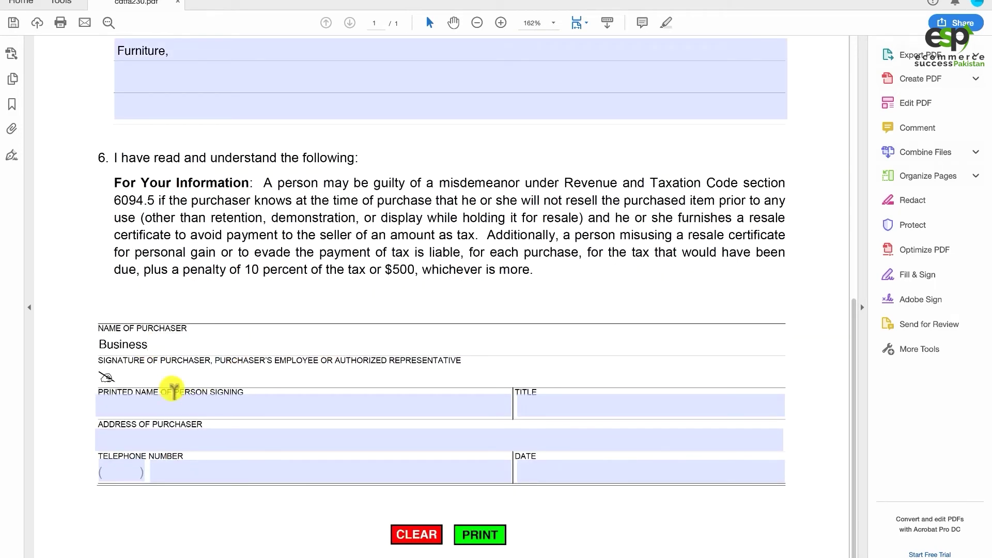
text( Name LLC)
click(175, 395)
text(Huzaifa )
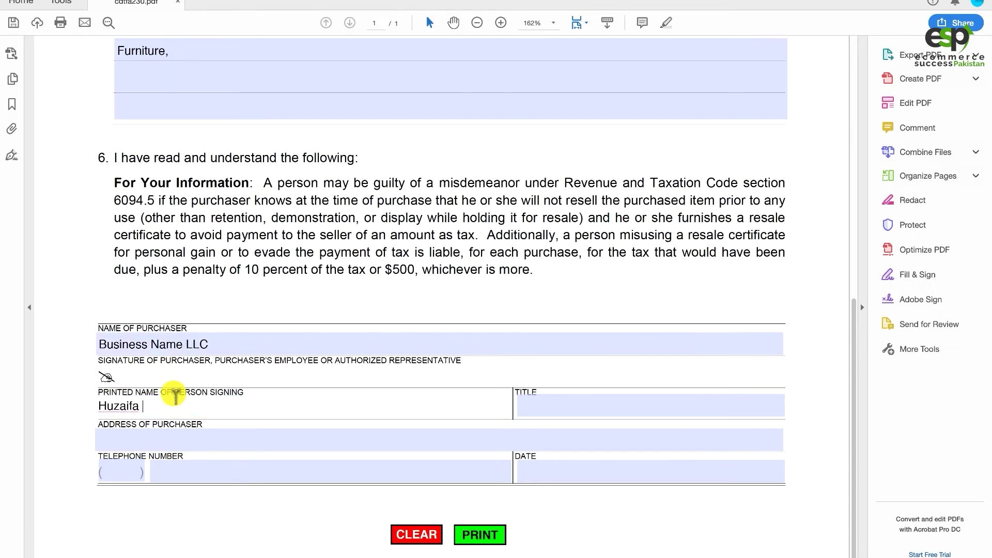
text(Ali)
Step: Enter 'Purchasing Manager' as the signer's title, leaving the date field blank
click(109, 468)
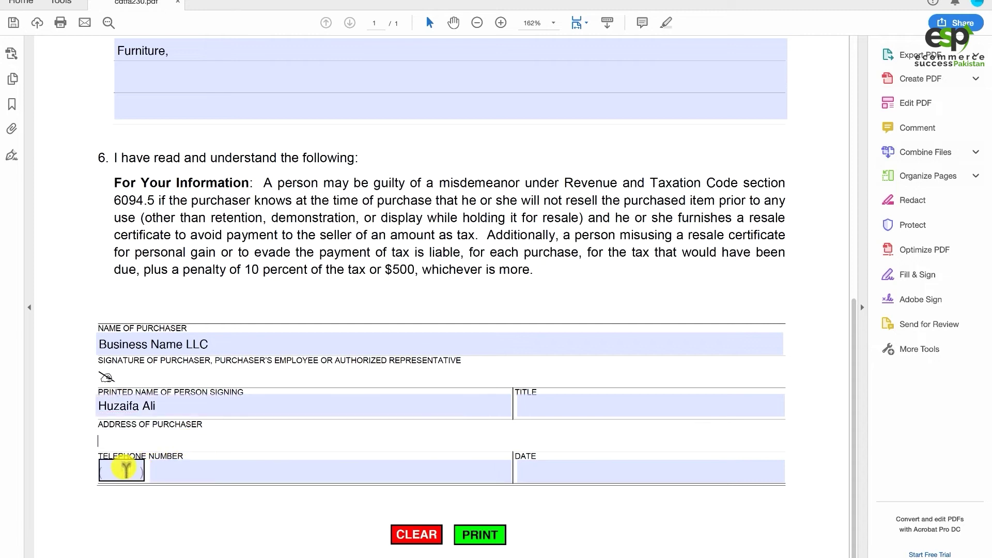
click(209, 474)
click(540, 409)
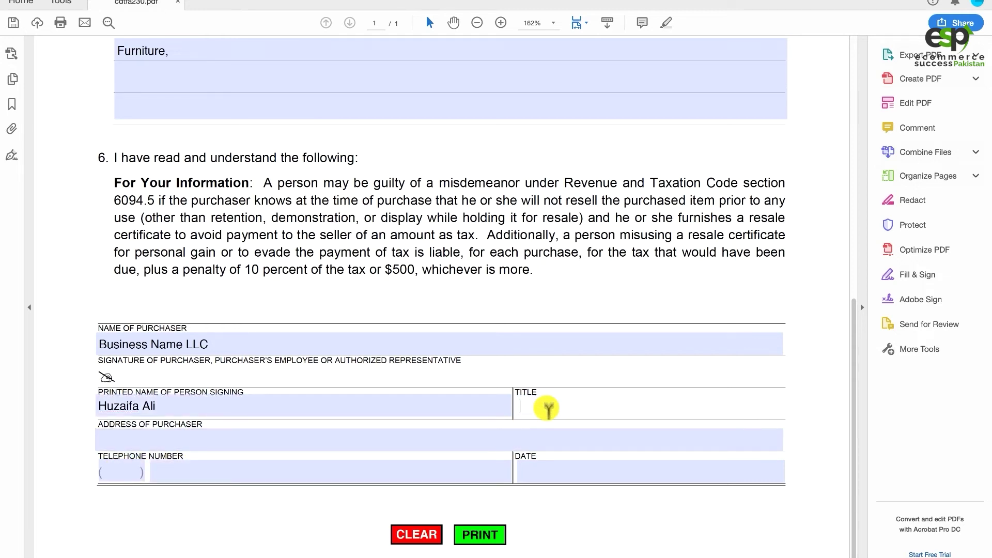
text(Purchasing Manager)
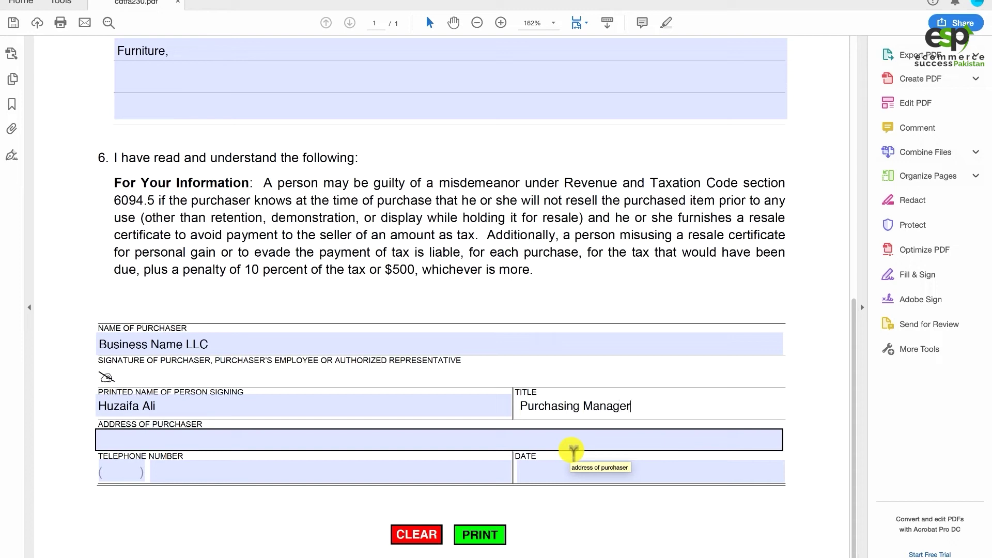
click(549, 471)
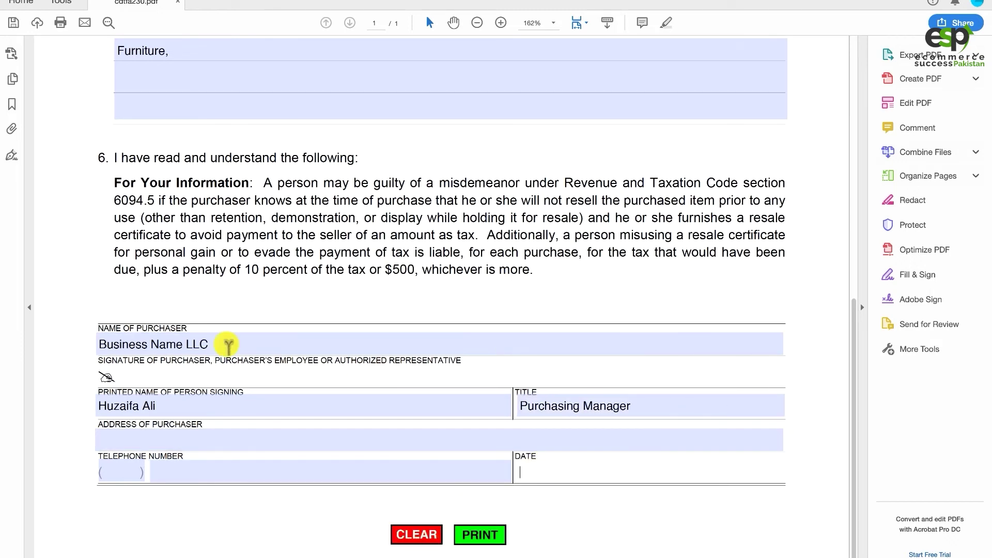
click(155, 371)
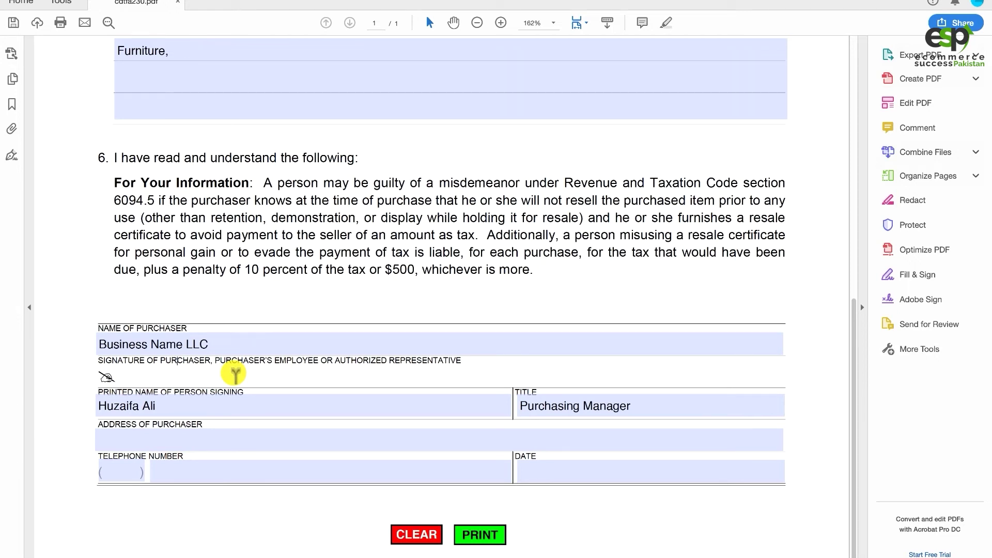
scroll(283, 372, up, 5)
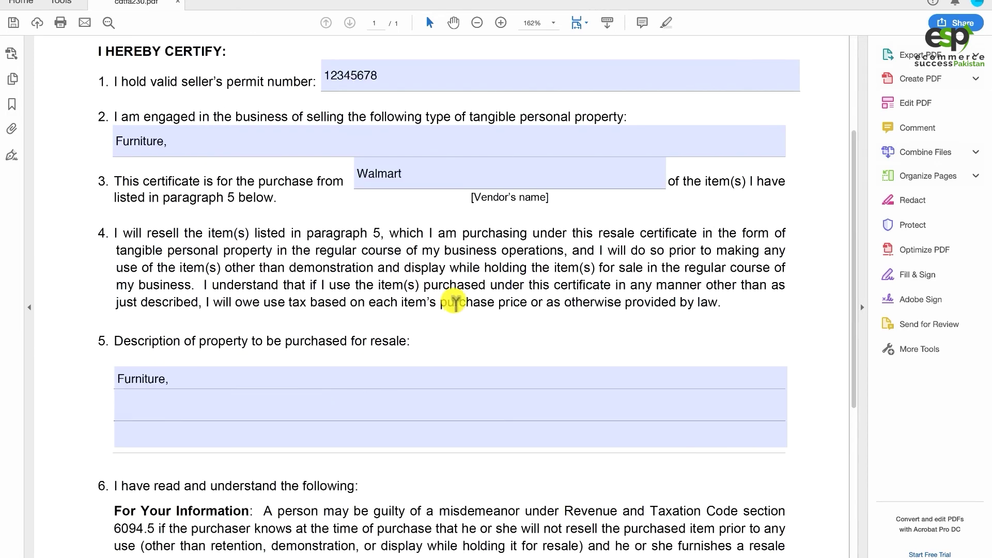
scroll(454, 301, up, 5)
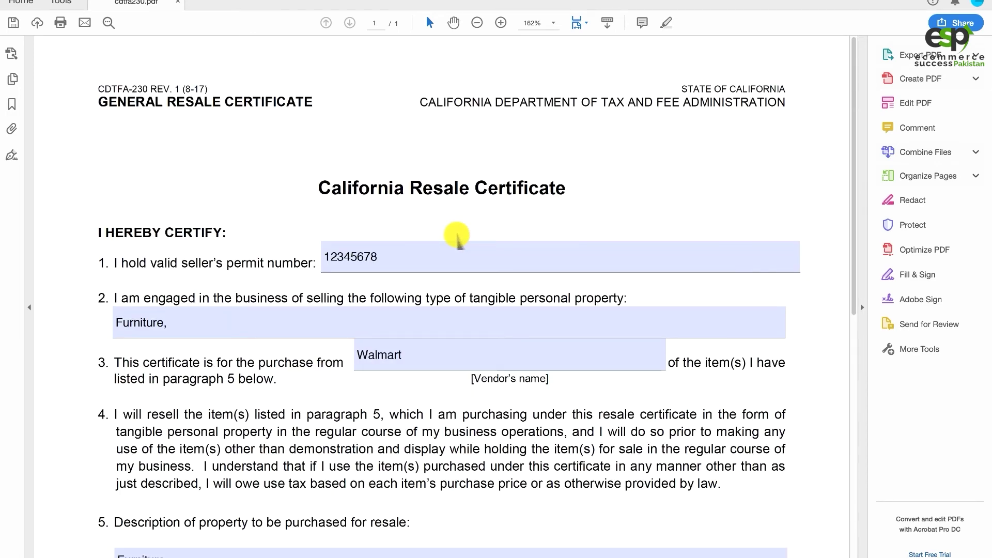